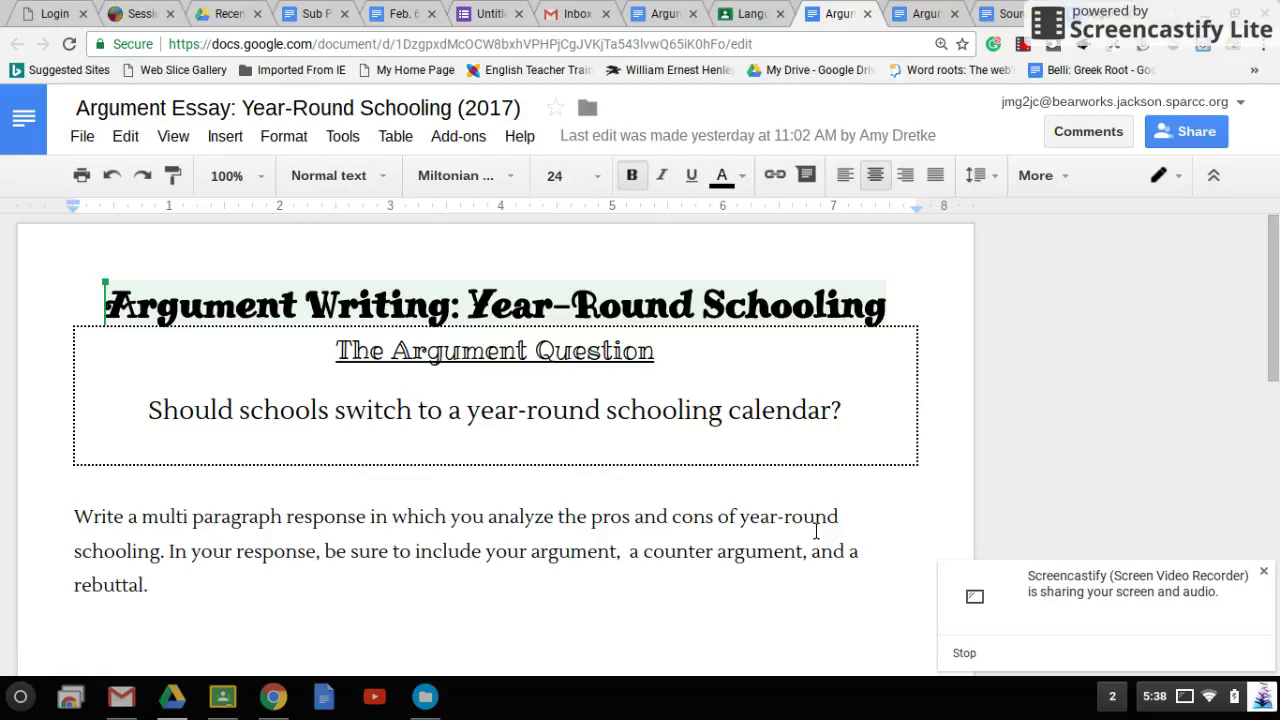
Look over the untitled form, then return to the year-round schooling essay prompt
{"action": "left_click", "coordinate": [487, 16]}
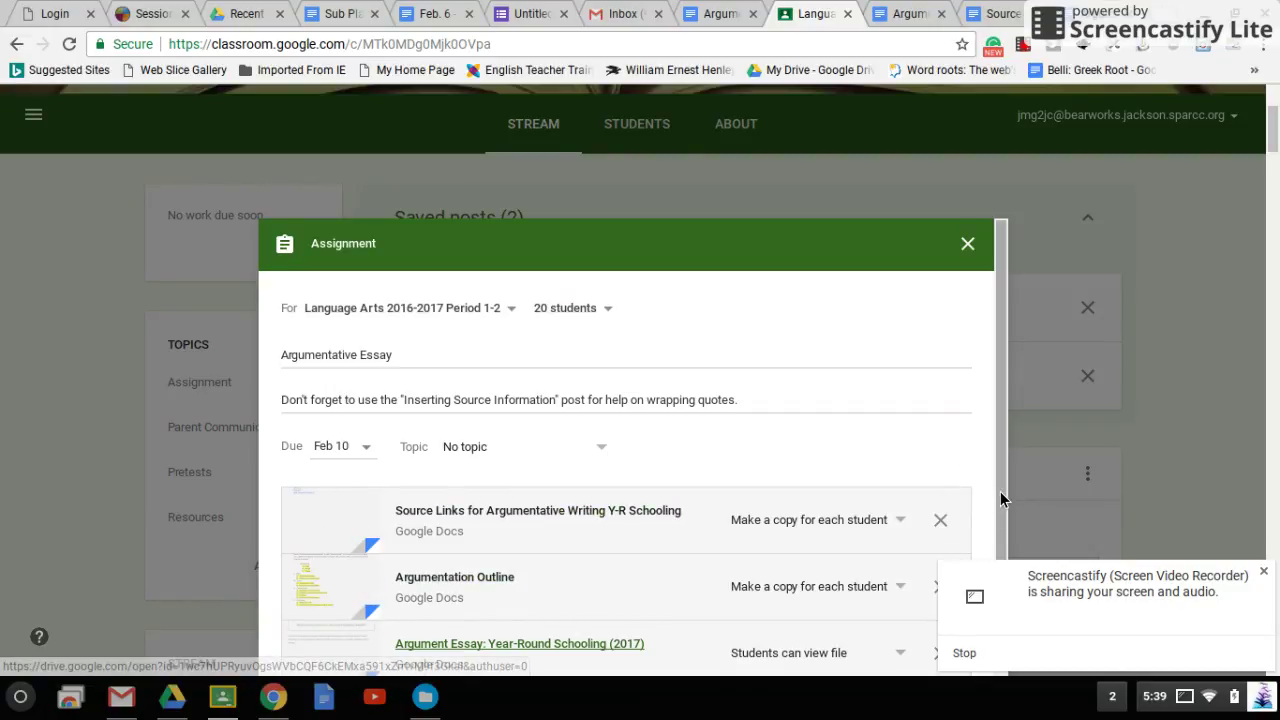
{"action": "left_click_drag", "start_coordinate": [1002, 477], "coordinate": [1003, 600]}
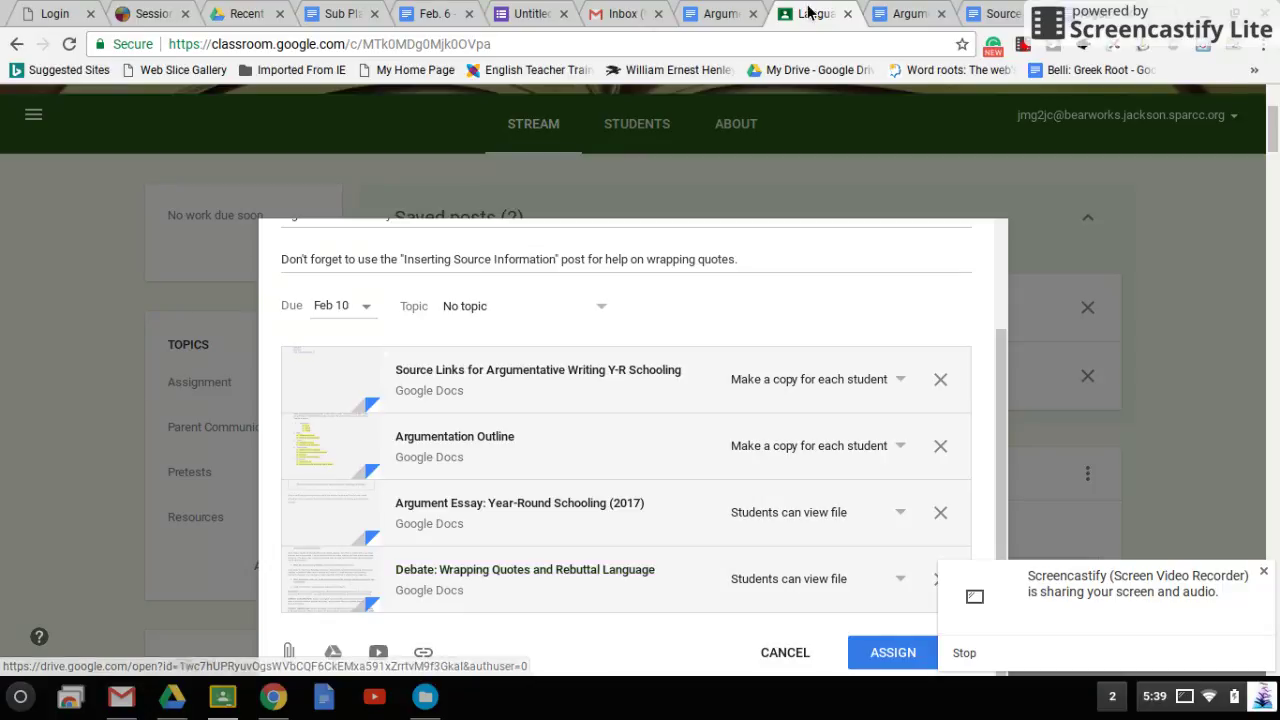
{"action": "left_click", "coordinate": [888, 16]}
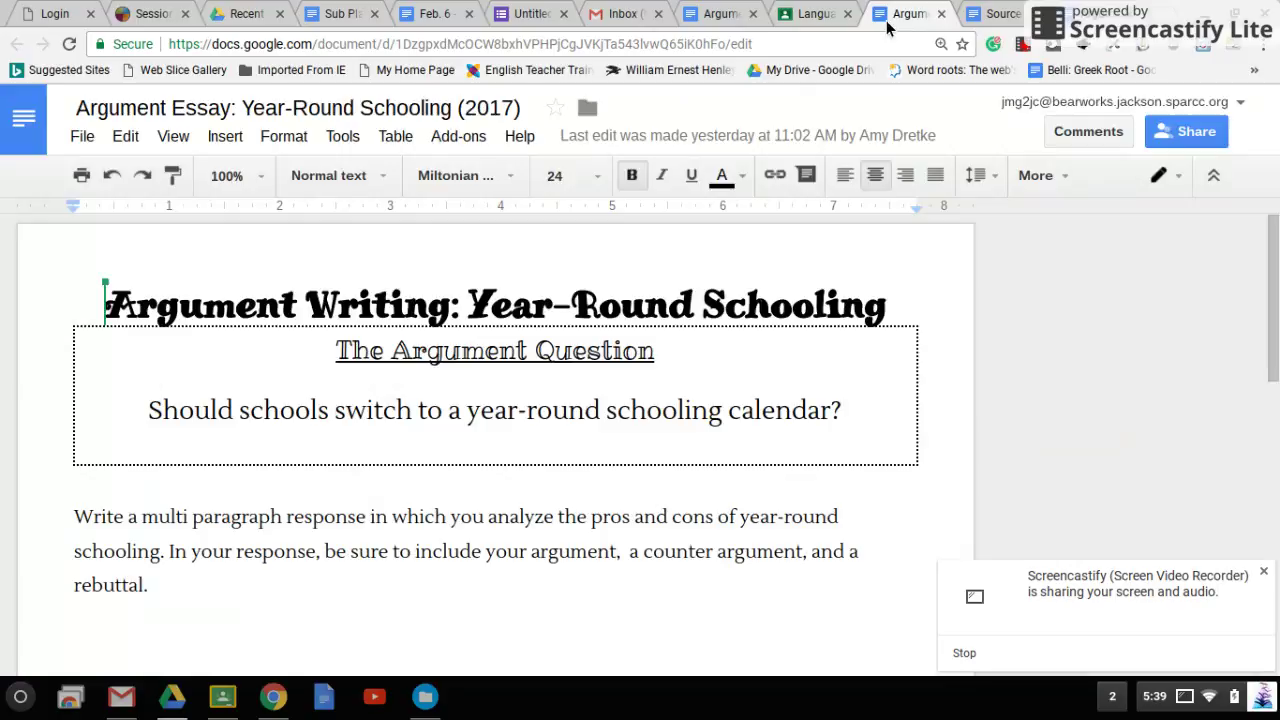
View the Source Links document, closing the Source 1 preview, then return after checking Classroom and essay tabs
{"action": "left_click", "coordinate": [996, 14]}
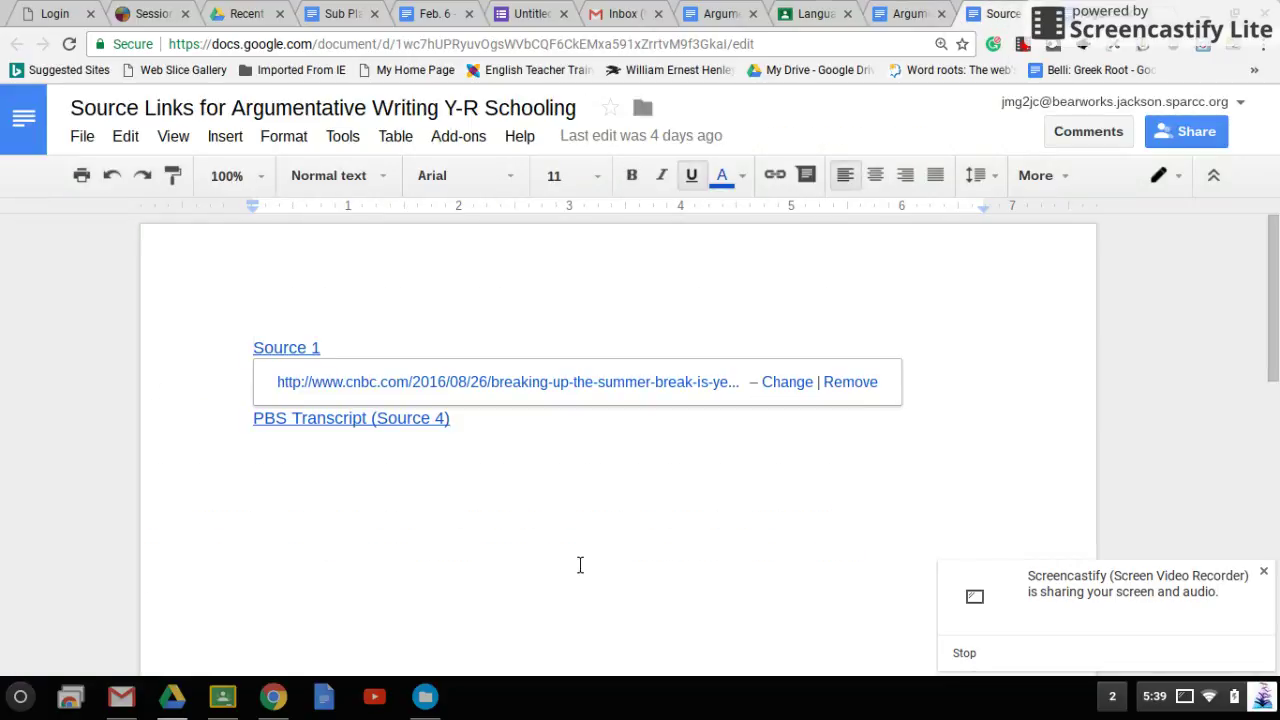
{"action": "left_click", "coordinate": [411, 451]}
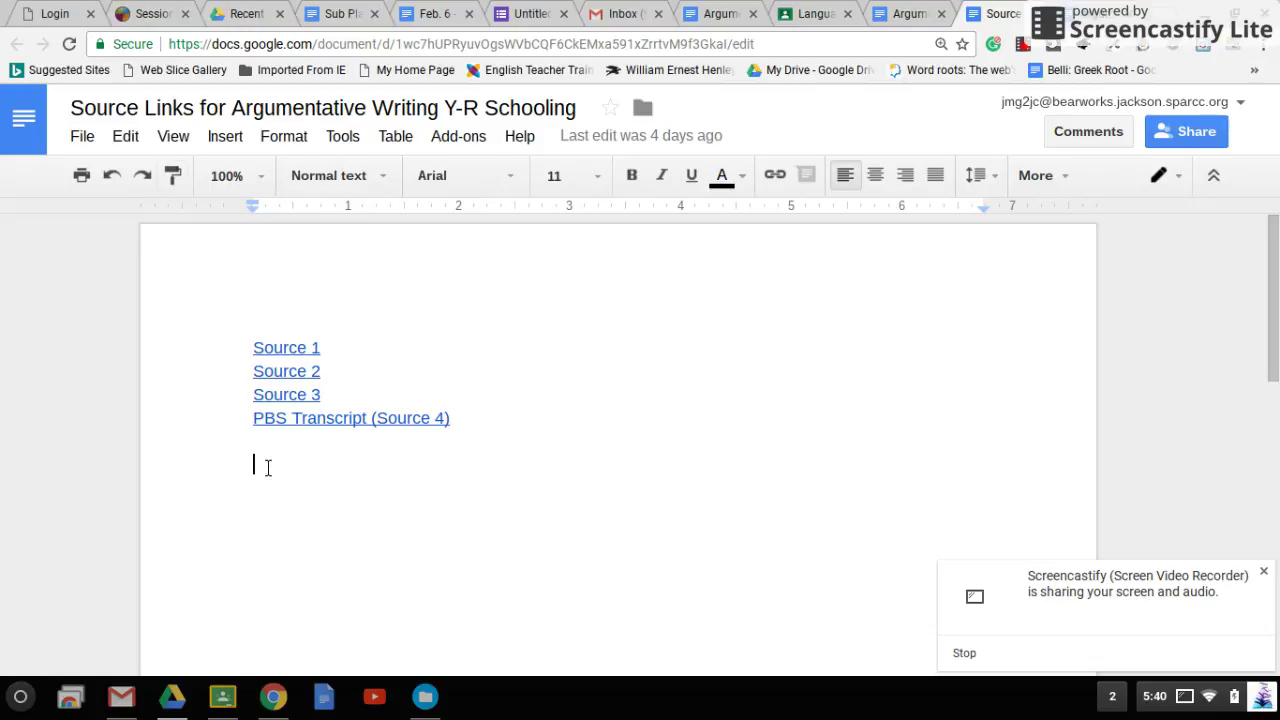
{"action": "left_click", "coordinate": [812, 14]}
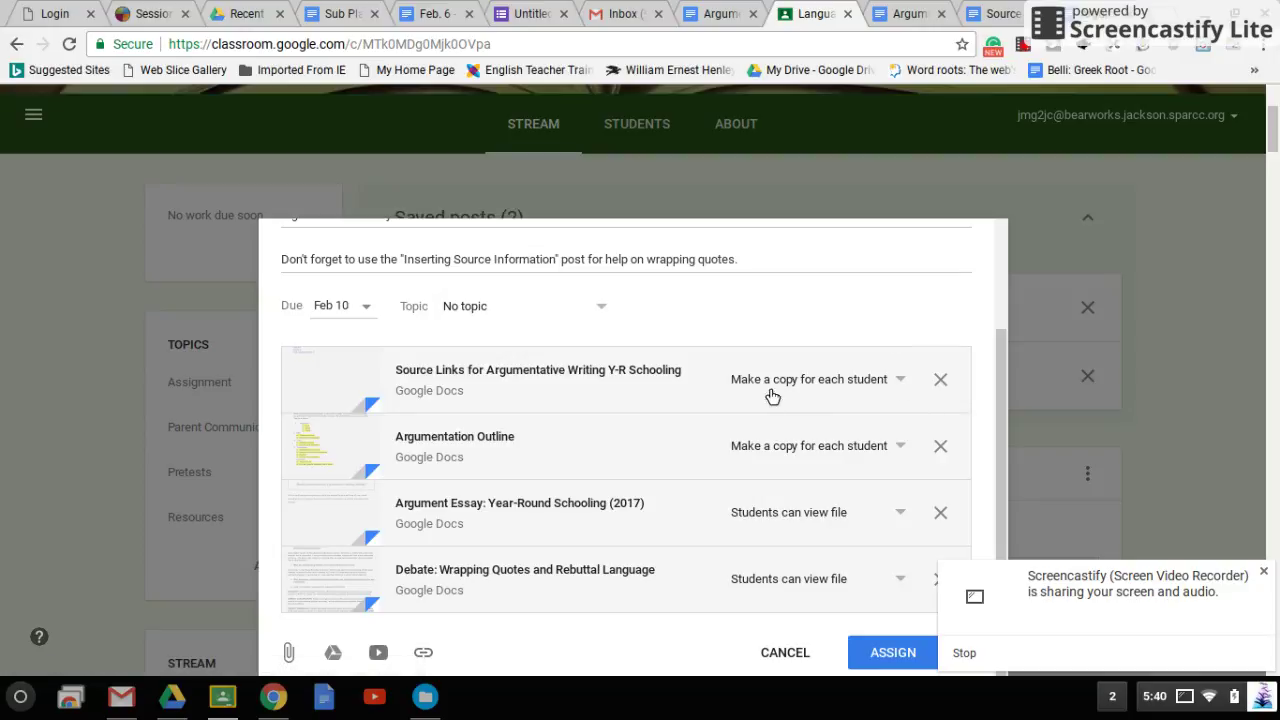
{"action": "left_click", "coordinate": [716, 13]}
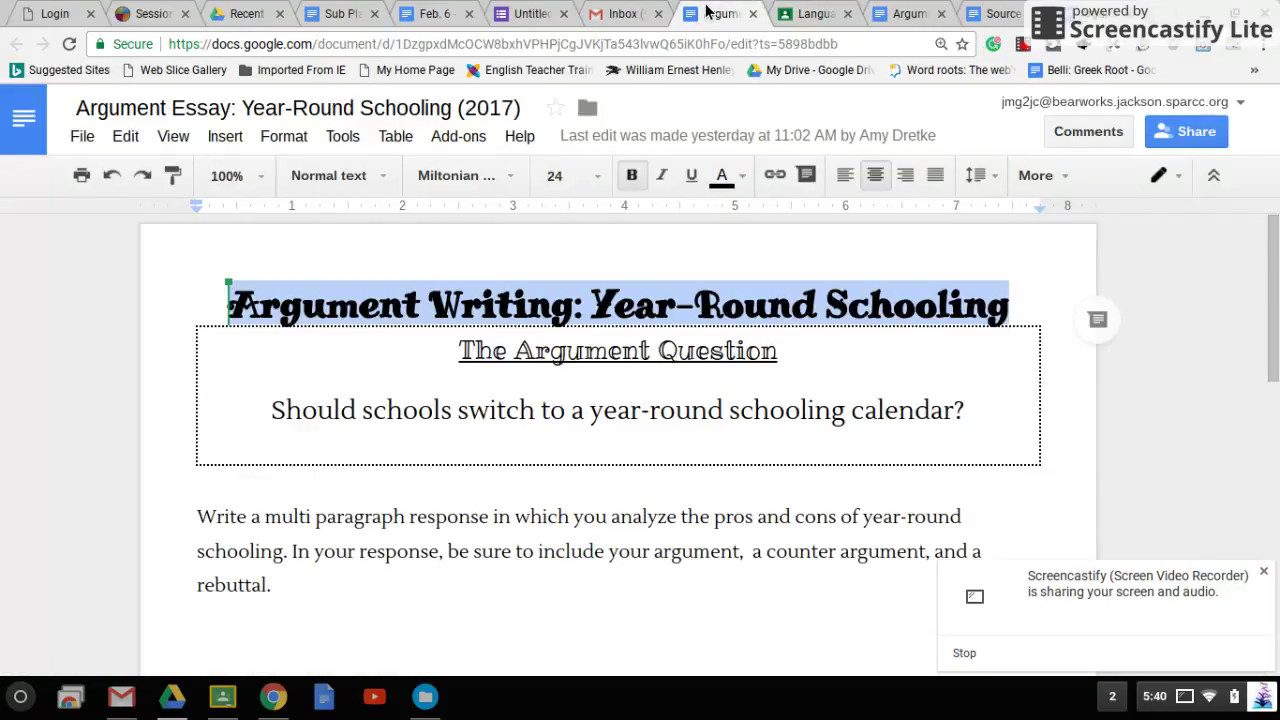
{"action": "left_click", "coordinate": [890, 18]}
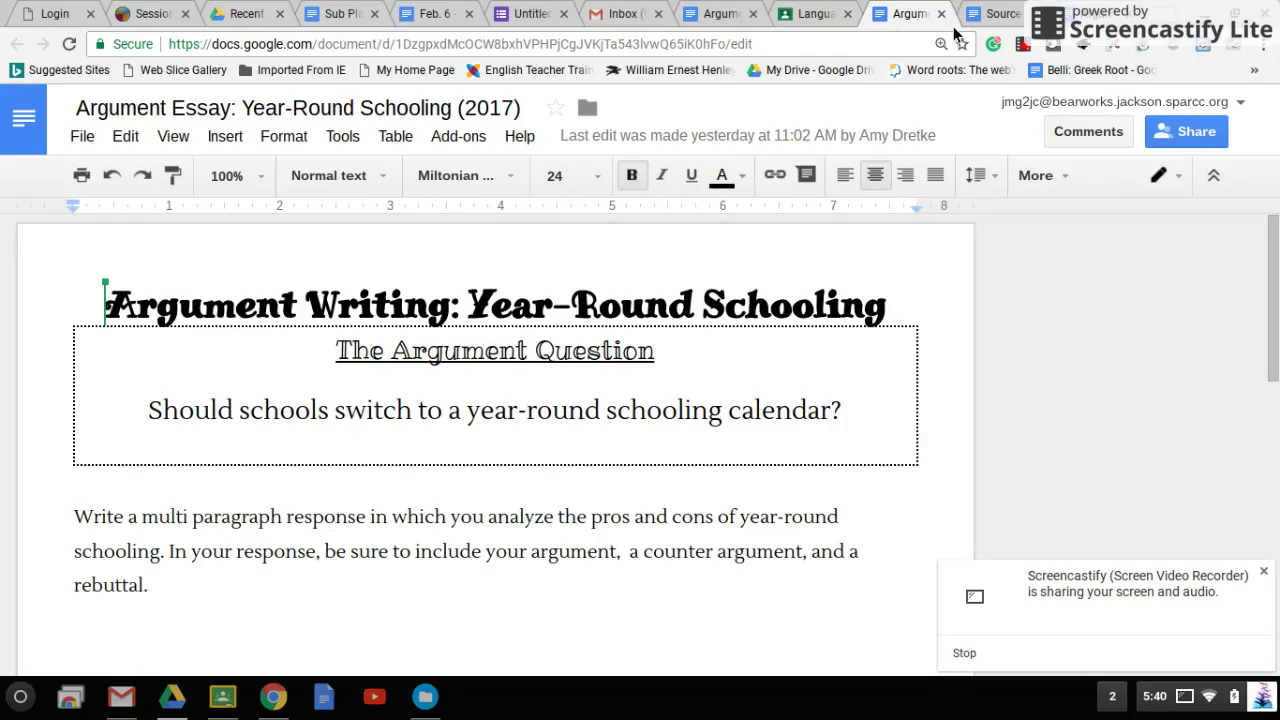
{"action": "left_click", "coordinate": [1002, 20]}
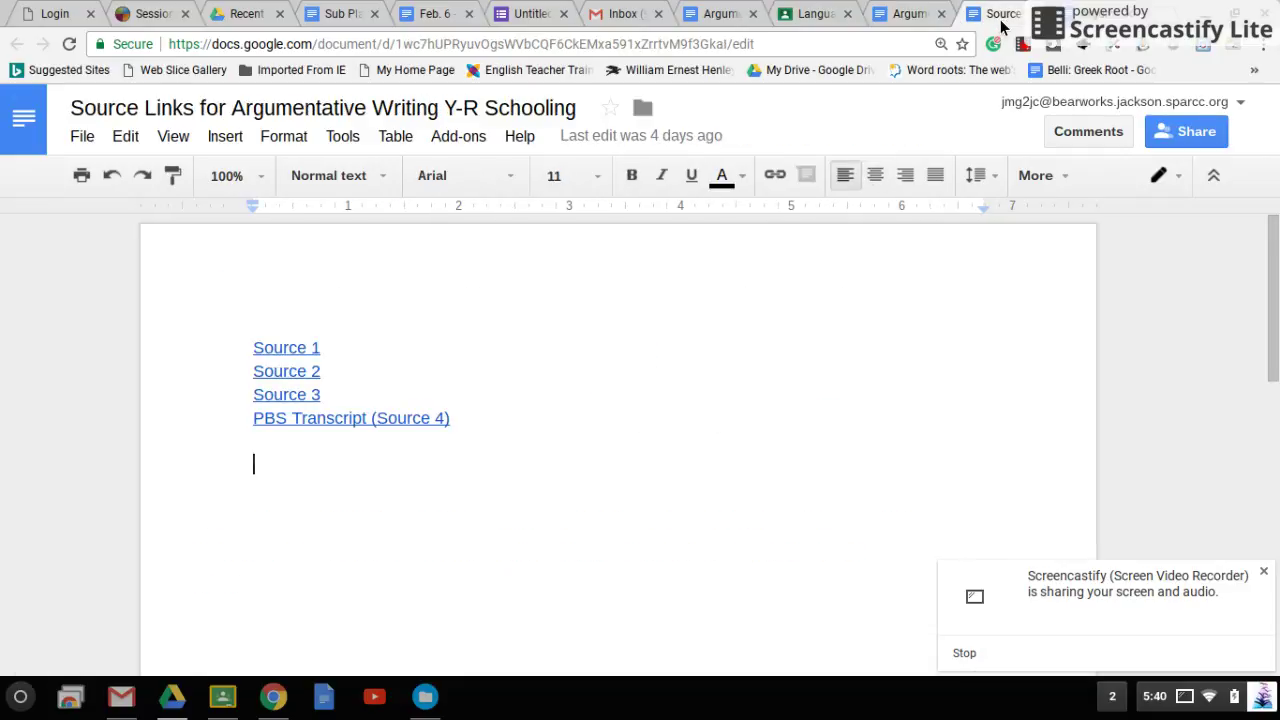
Start adding a link via Insert > Link on the source list's empty line
{"action": "left_click", "coordinate": [222, 140]}
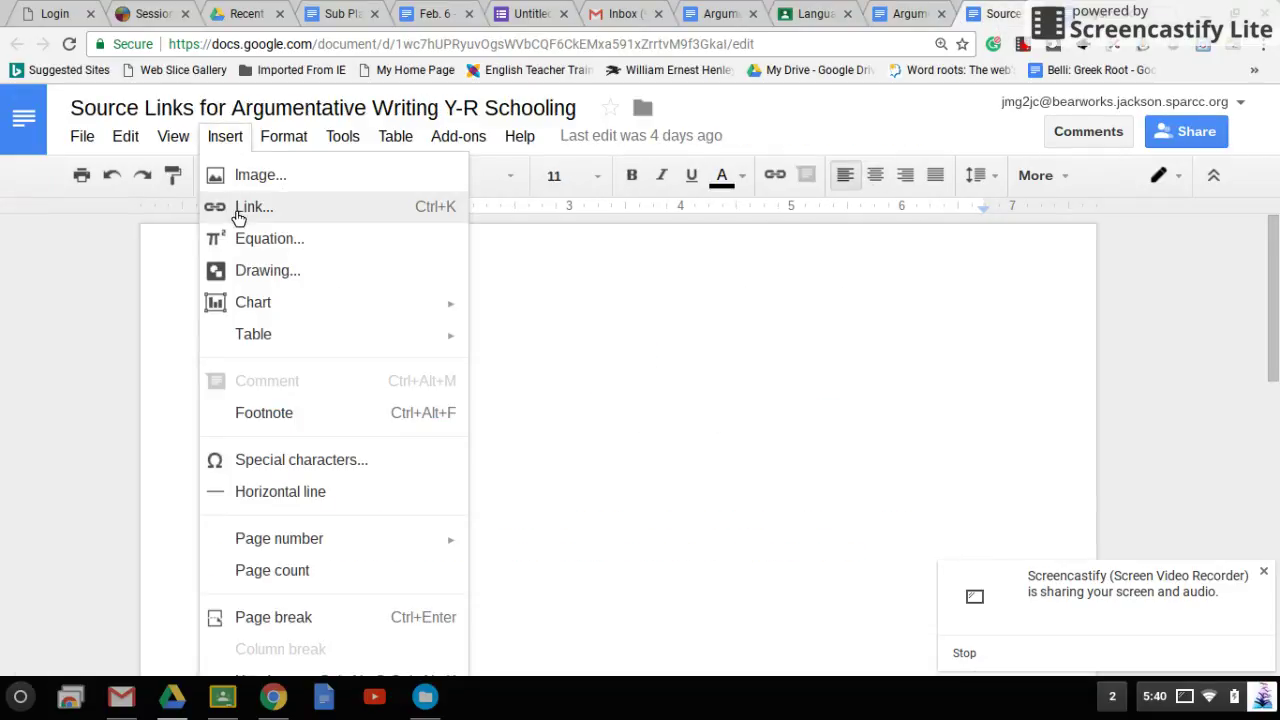
{"action": "left_click", "coordinate": [778, 44]}
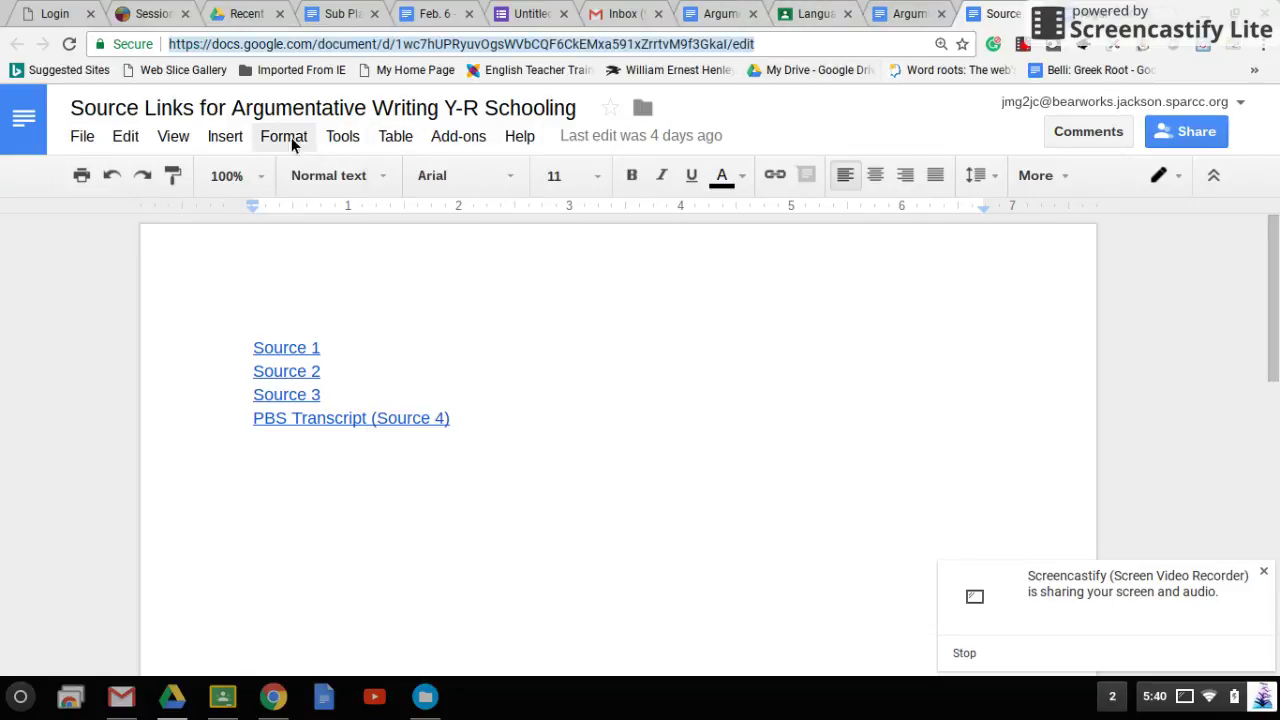
{"action": "left_click", "coordinate": [226, 141]}
{"action": "left_click", "coordinate": [250, 206]}
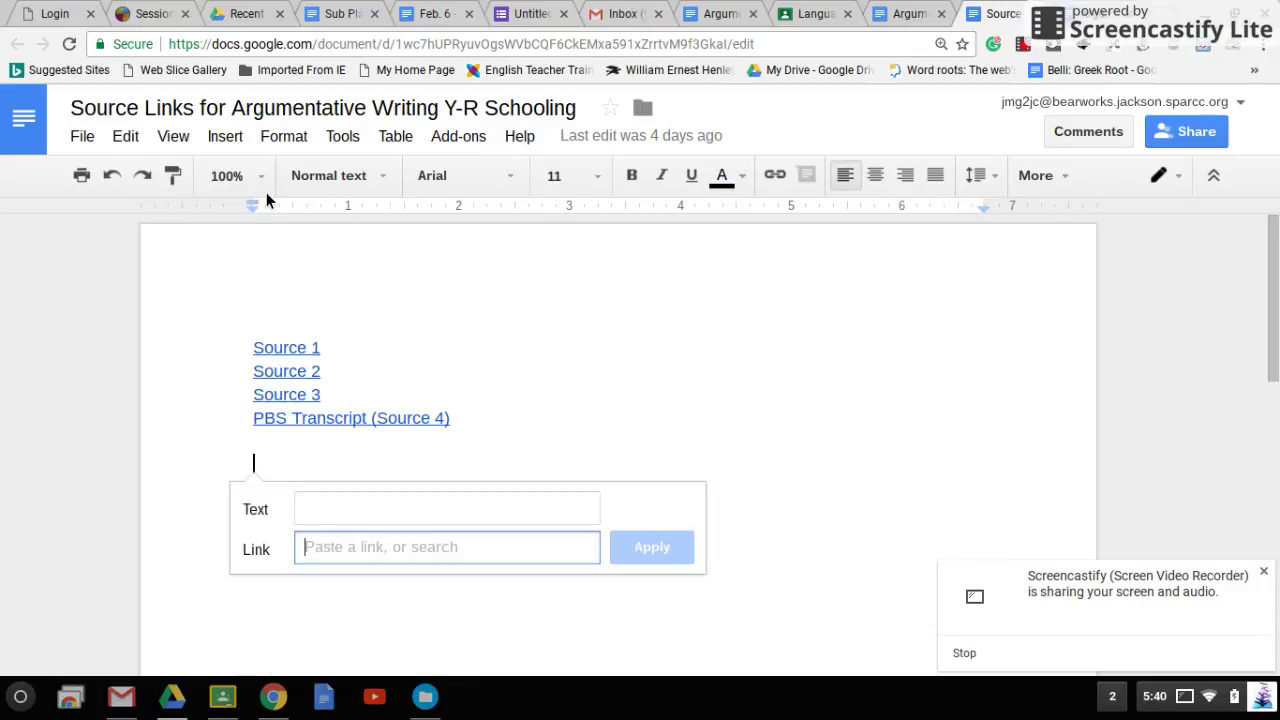
Paste the video embed code as the link, cancel without applying, and switch to Argumentation Outline
{"action": "key", "text": "ctrl+v"}
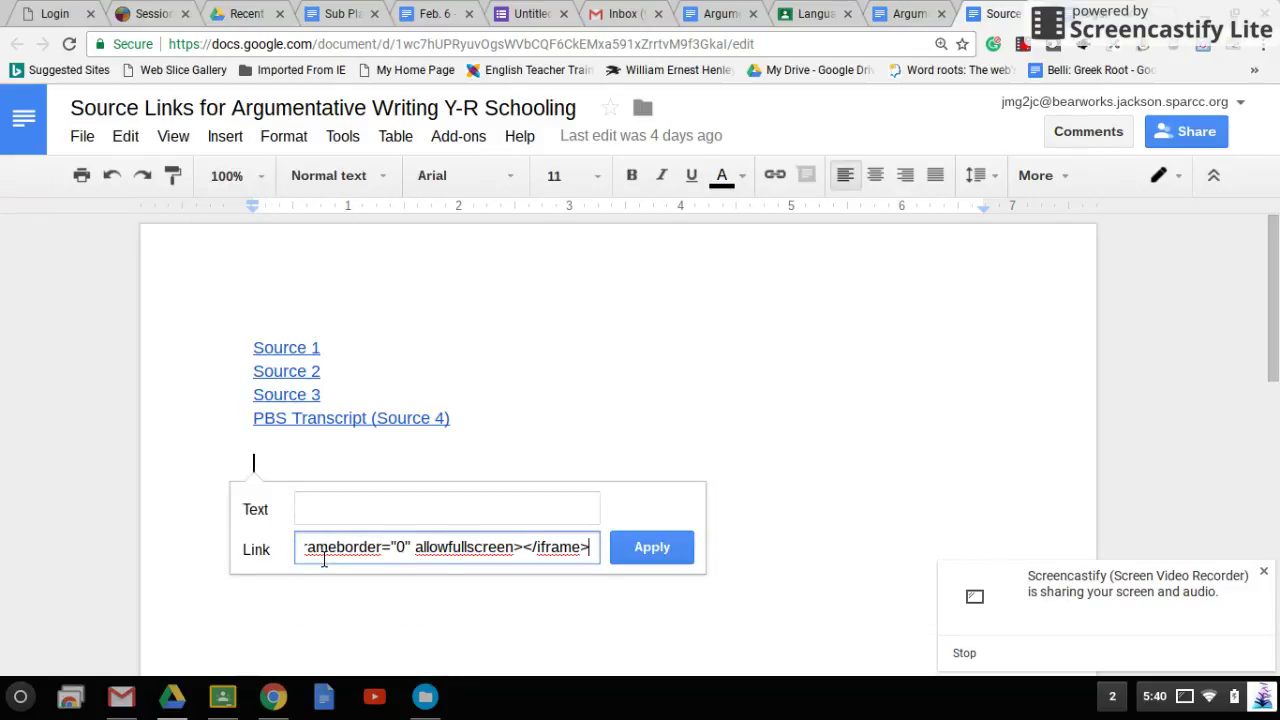
{"action": "left_click", "coordinate": [337, 510]}
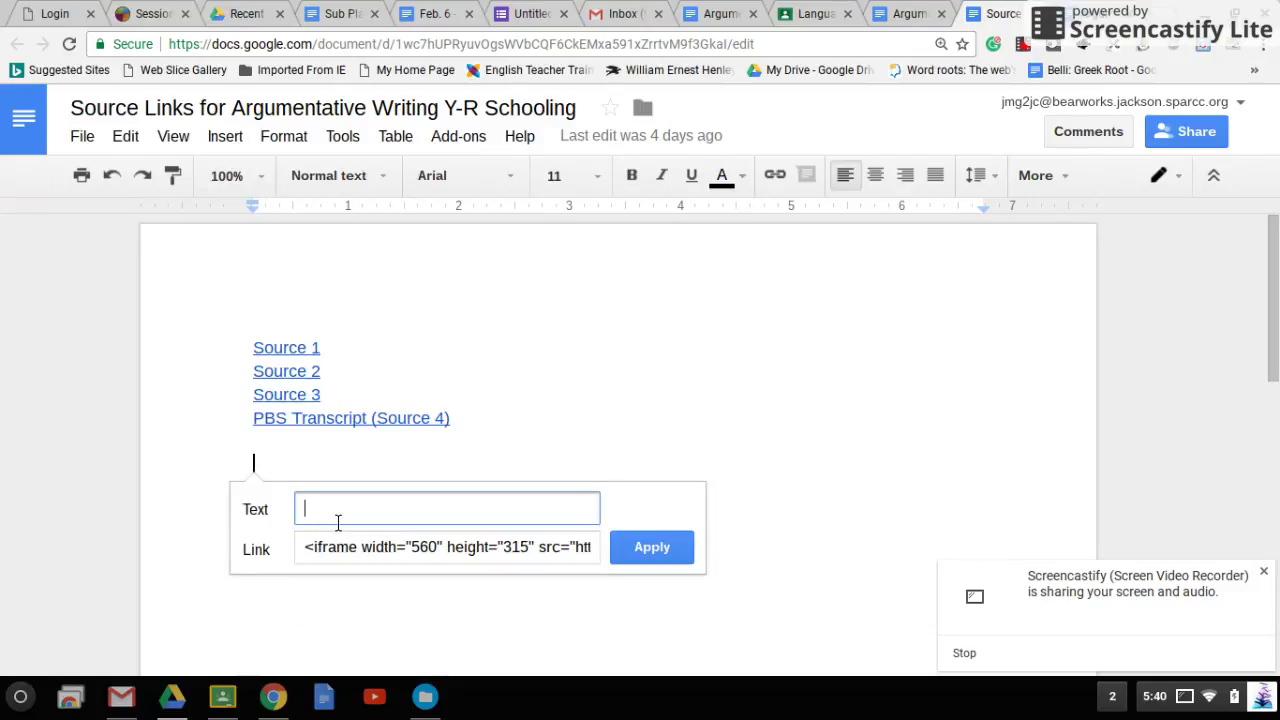
{"action": "left_click", "coordinate": [831, 426]}
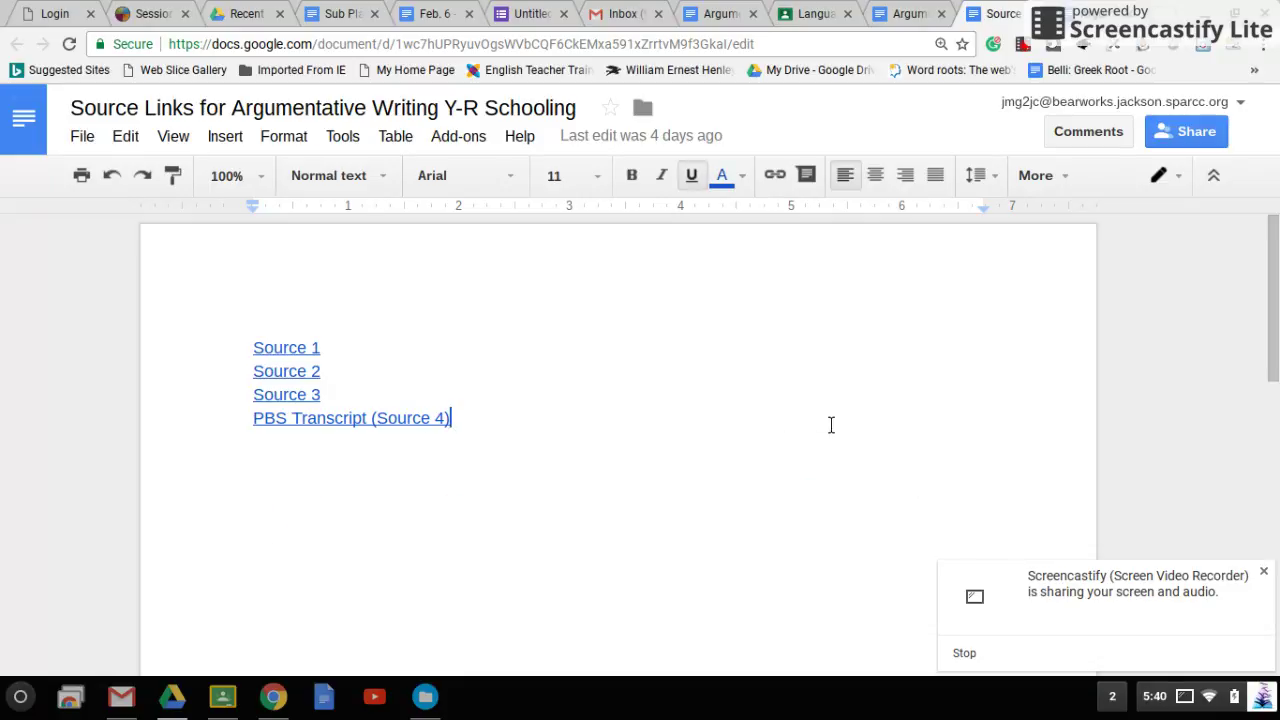
{"action": "left_click", "coordinate": [1110, 14]}
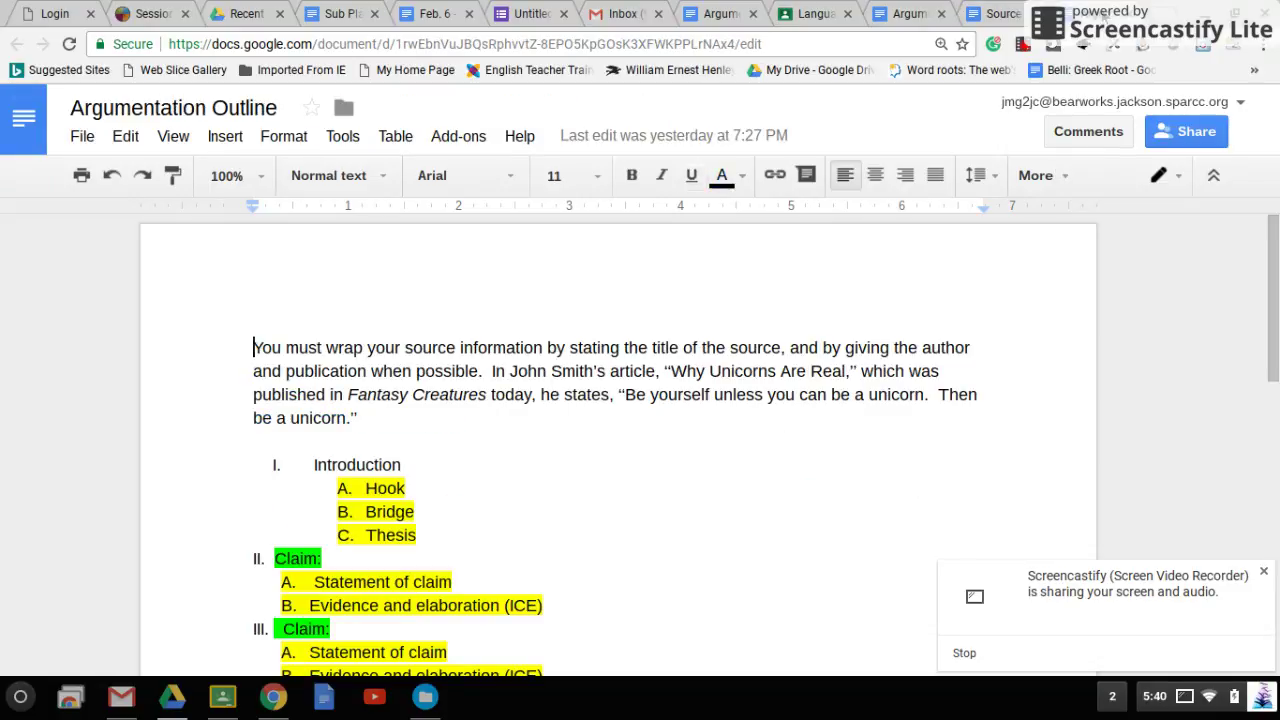
Give the word 'Thesis' a bright green highlight with black text, then click after the first Claim heading
{"action": "scroll", "coordinate": [617, 445], "scroll_direction": "down", "scroll_amount": 2}
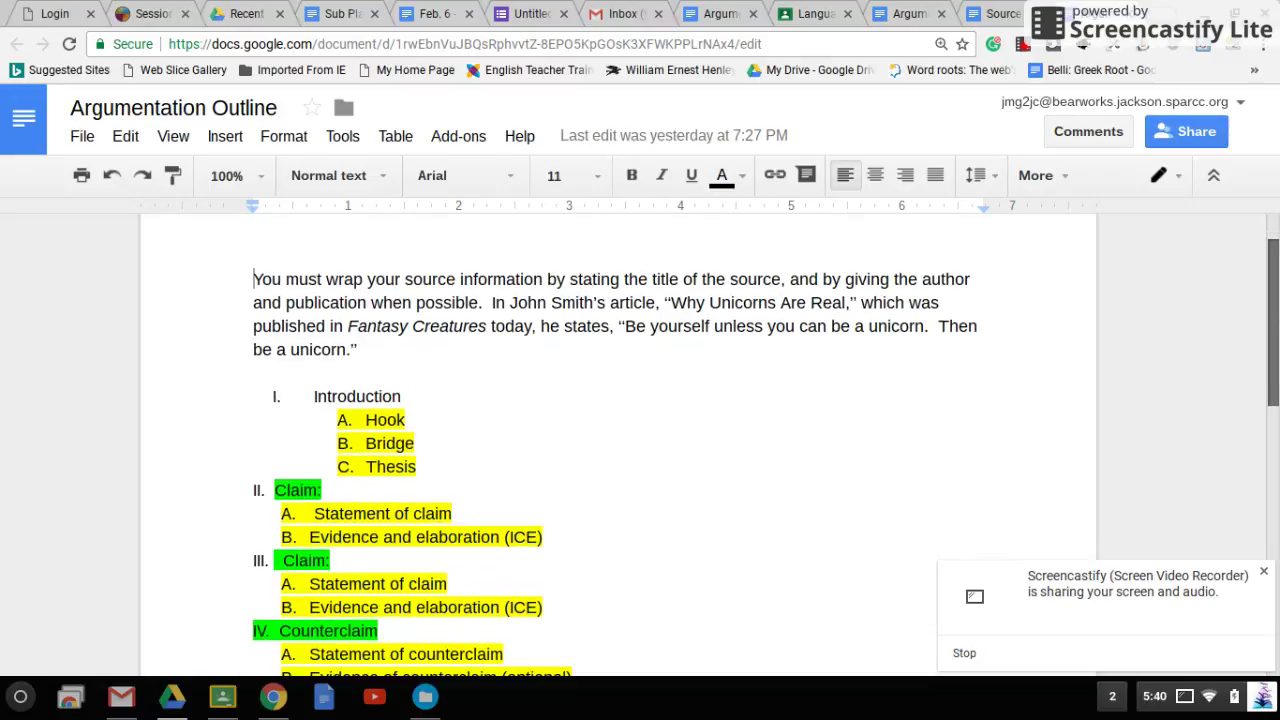
{"action": "scroll", "coordinate": [970, 434], "scroll_direction": "down", "scroll_amount": 1}
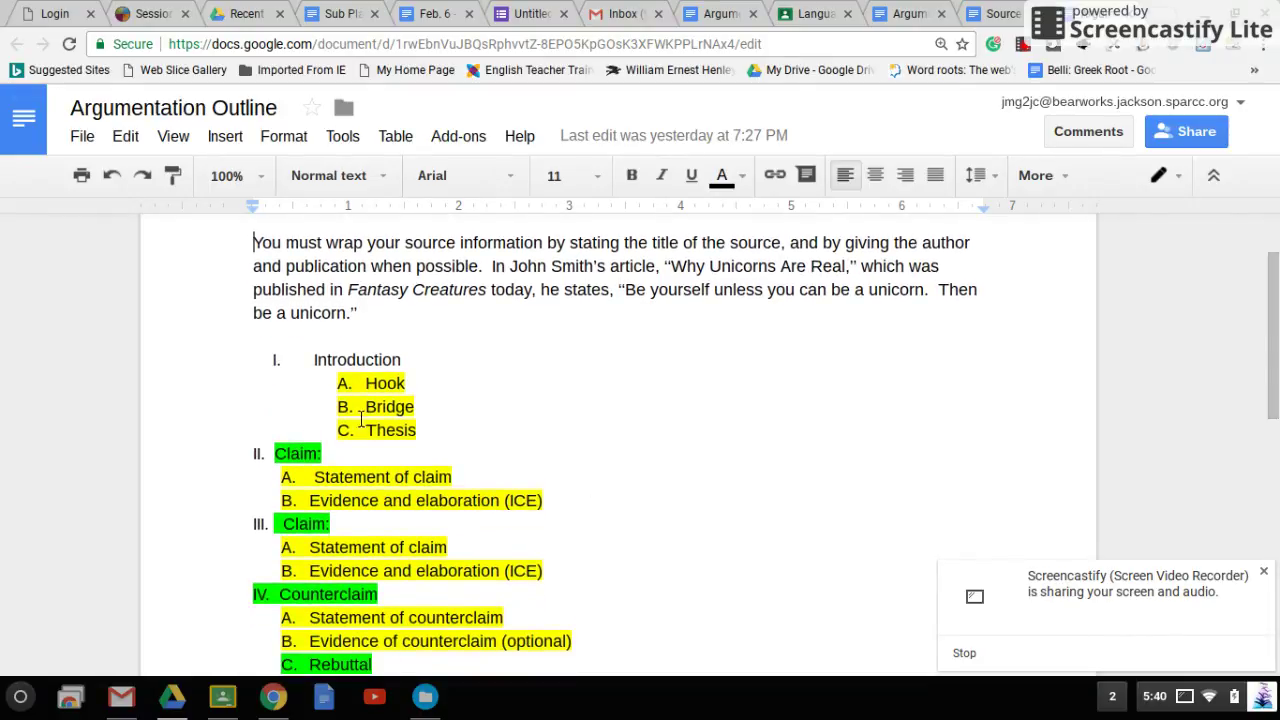
{"action": "left_click_drag", "start_coordinate": [430, 431], "coordinate": [342, 436]}
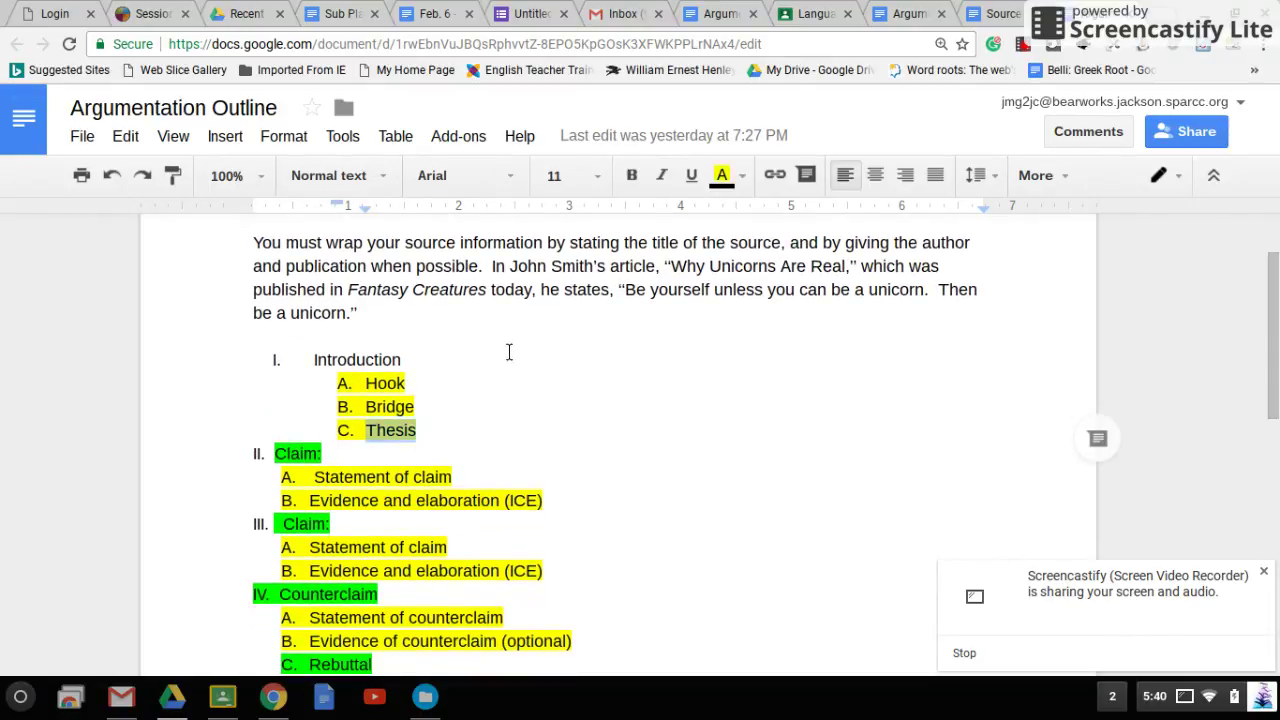
{"action": "left_click", "coordinate": [743, 176]}
{"action": "left_click", "coordinate": [815, 290]}
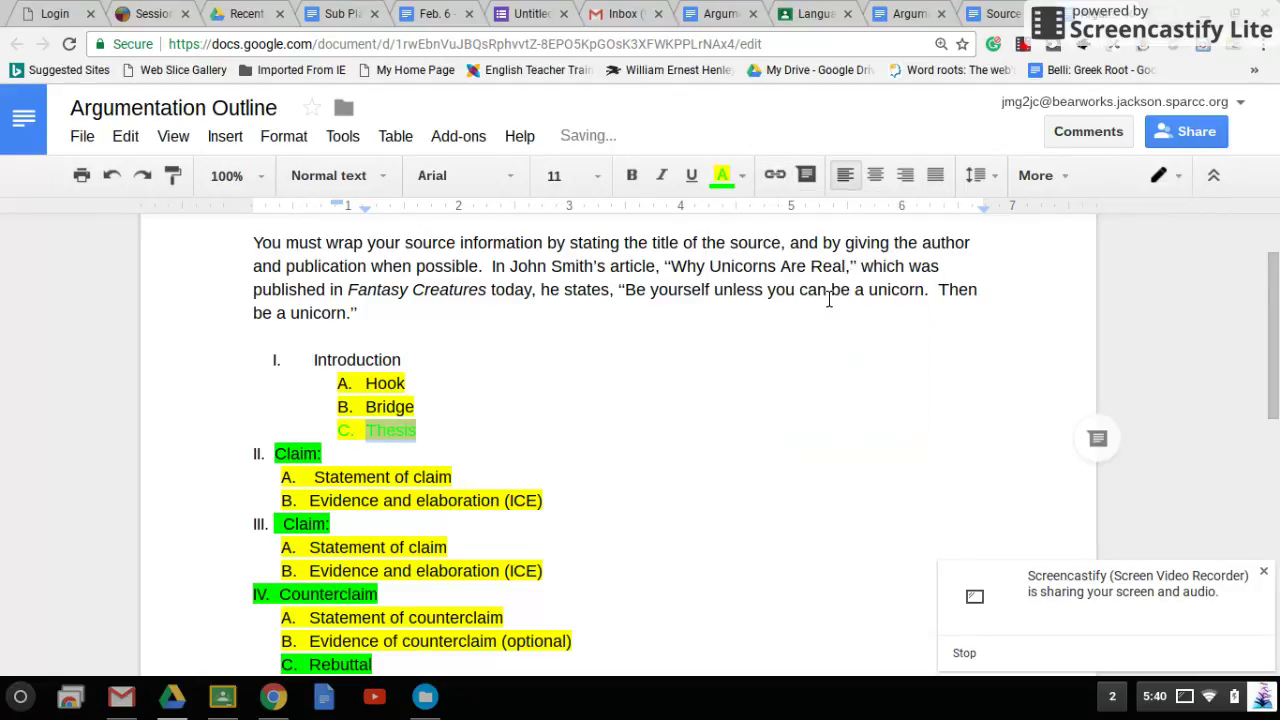
{"action": "left_click", "coordinate": [747, 182]}
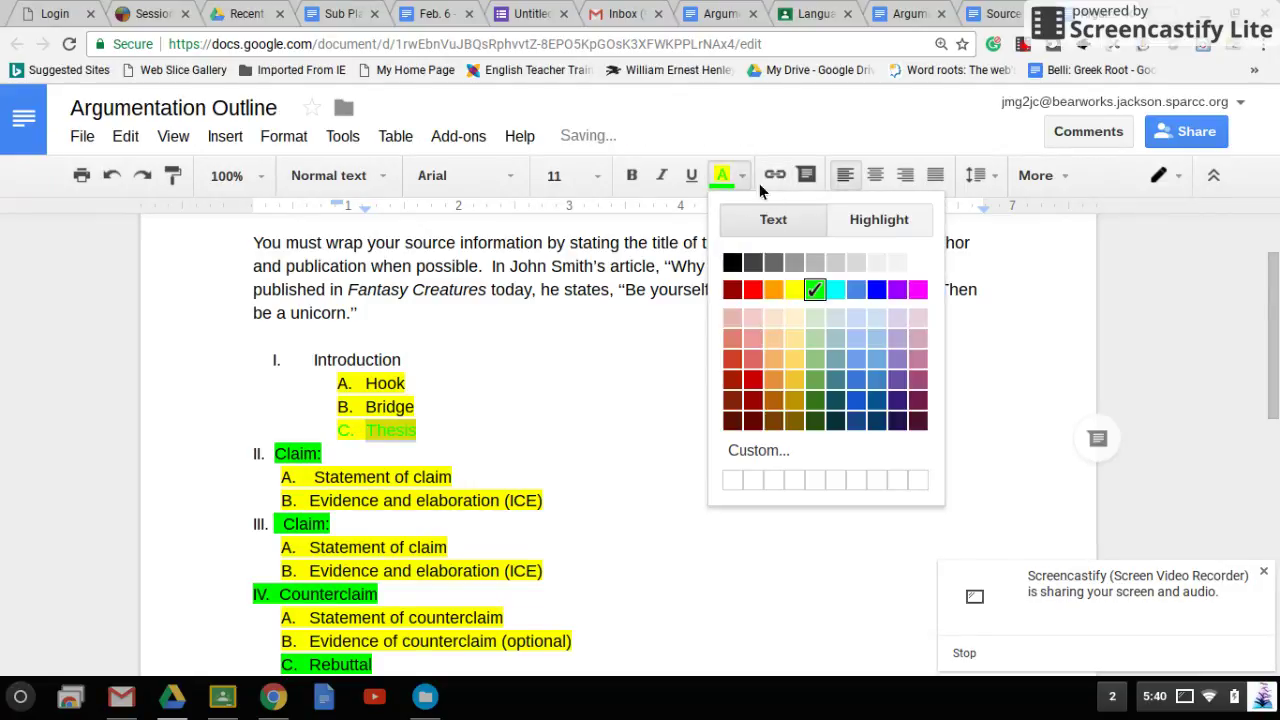
{"action": "left_click", "coordinate": [888, 228]}
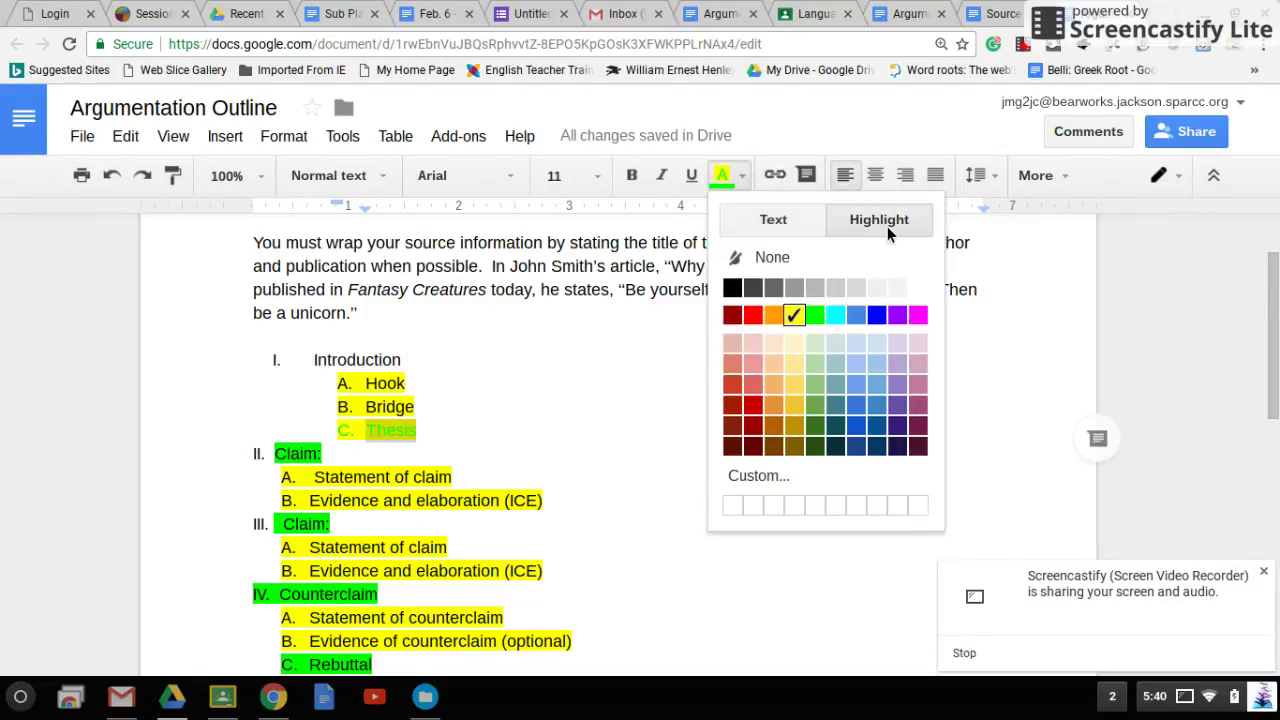
{"action": "left_click", "coordinate": [818, 318]}
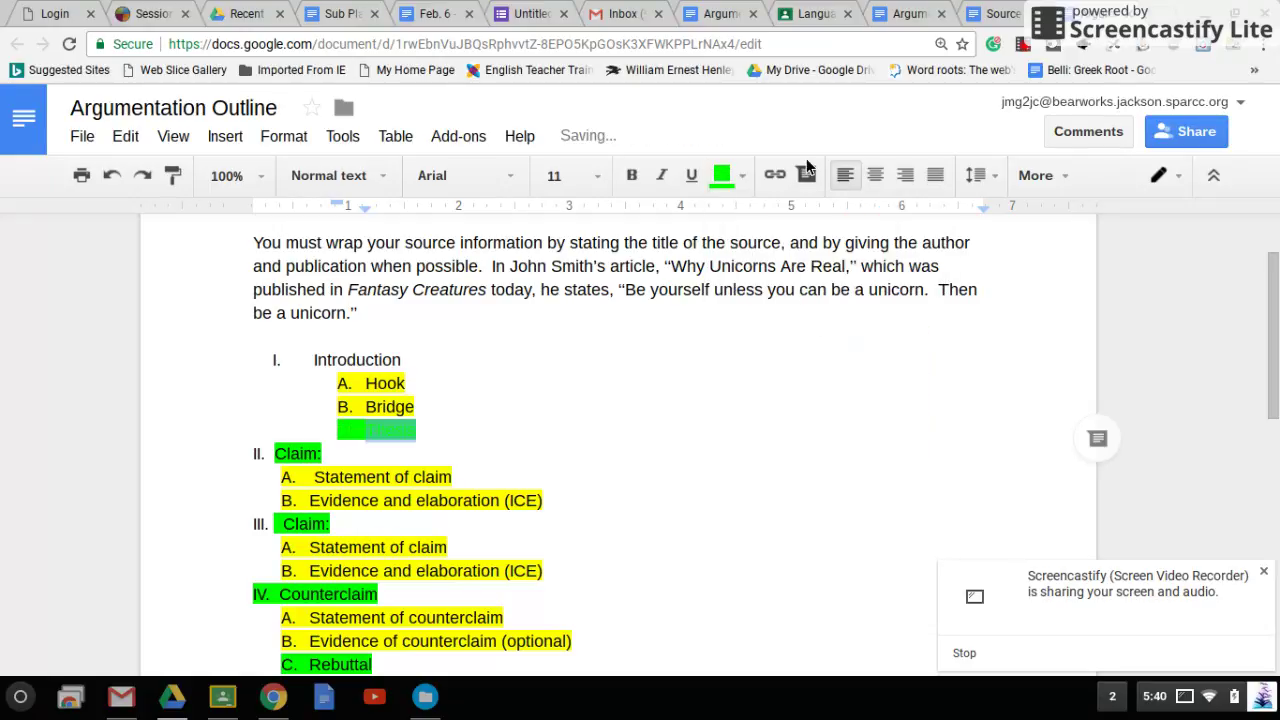
{"action": "left_click", "coordinate": [747, 182]}
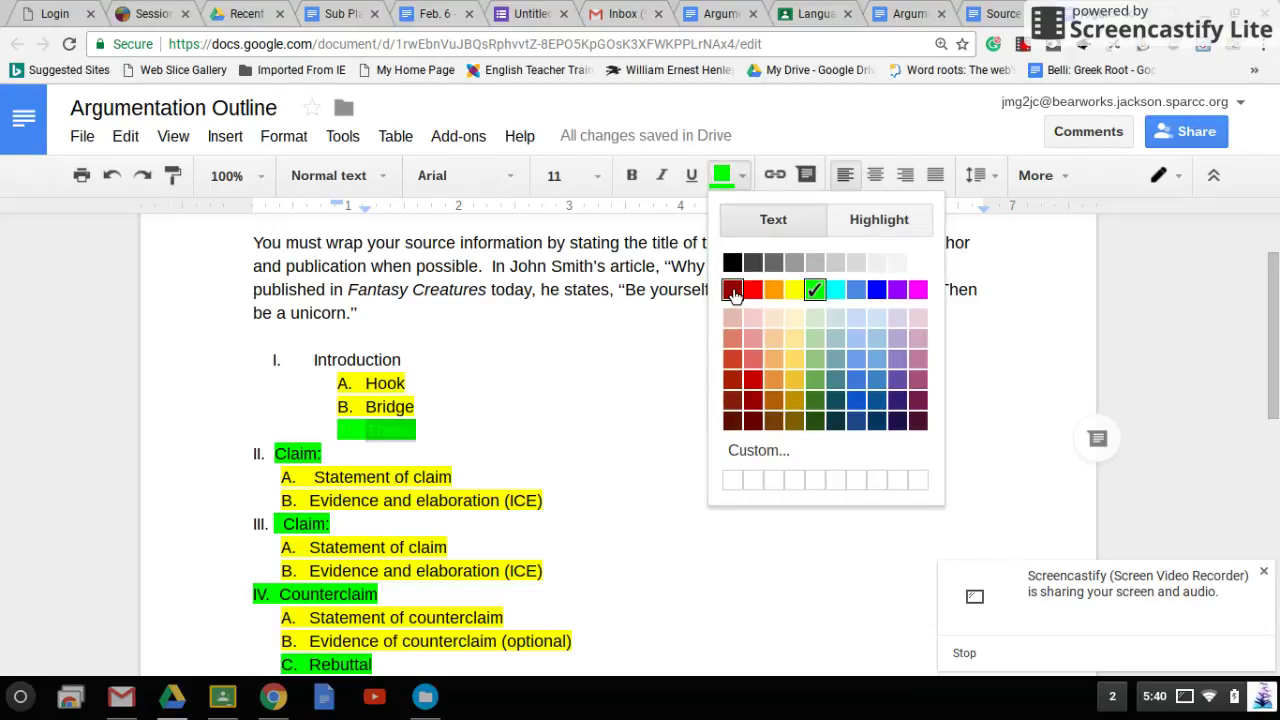
{"action": "left_click", "coordinate": [732, 264]}
{"action": "left_click", "coordinate": [451, 444]}
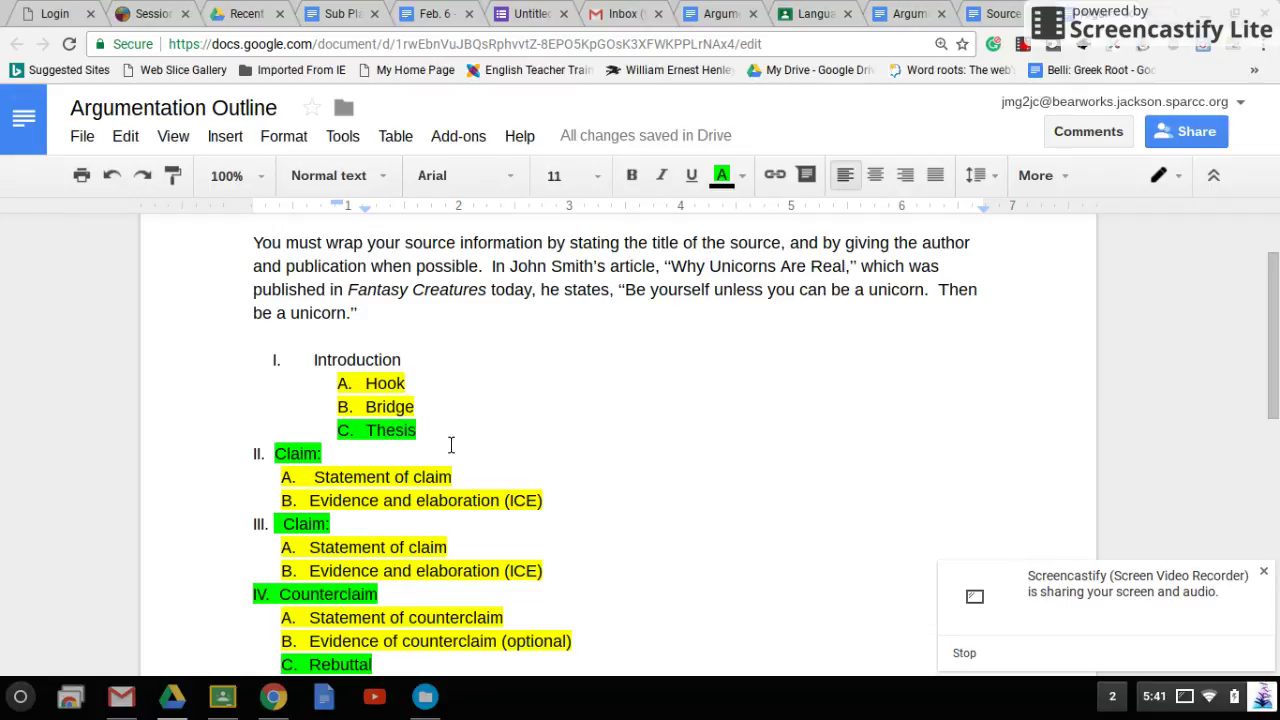
{"action": "left_click", "coordinate": [343, 466]}
Click after the Counterclaim heading, scroll down, then bring up the Argument Essay: Year-Round Schooling (2017) prompt
{"action": "left_click", "coordinate": [402, 598]}
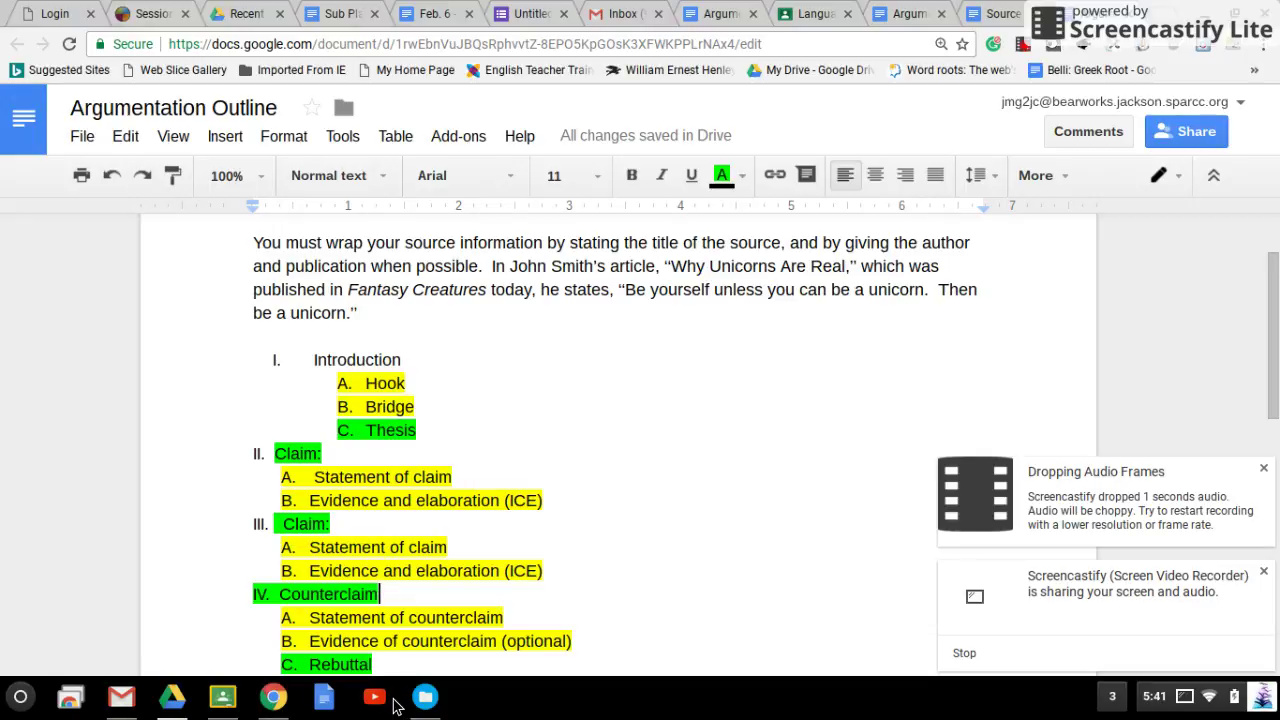
{"action": "mouse_move", "coordinate": [1274, 333]}
{"action": "left_mouse_down"}
{"action": "mouse_move", "coordinate": [1275, 391]}
{"action": "mouse_move", "coordinate": [1276, 340]}
{"action": "left_mouse_up"}
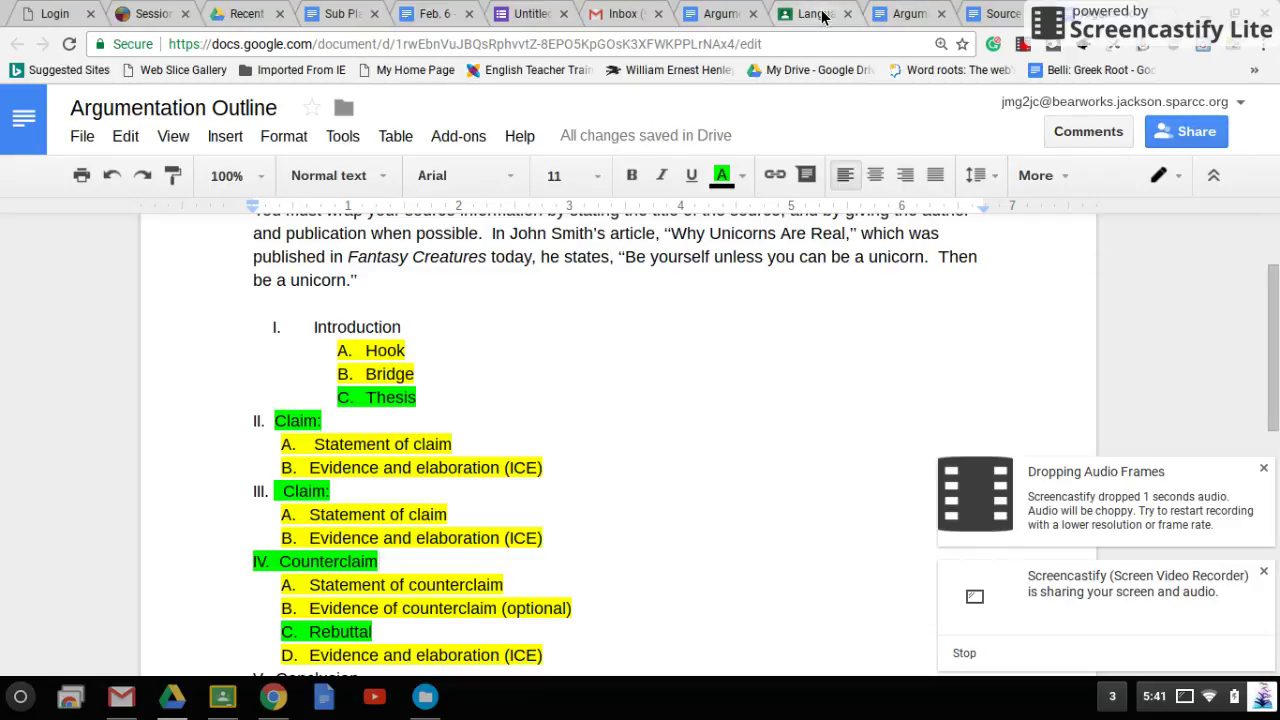
{"action": "left_click", "coordinate": [903, 14]}
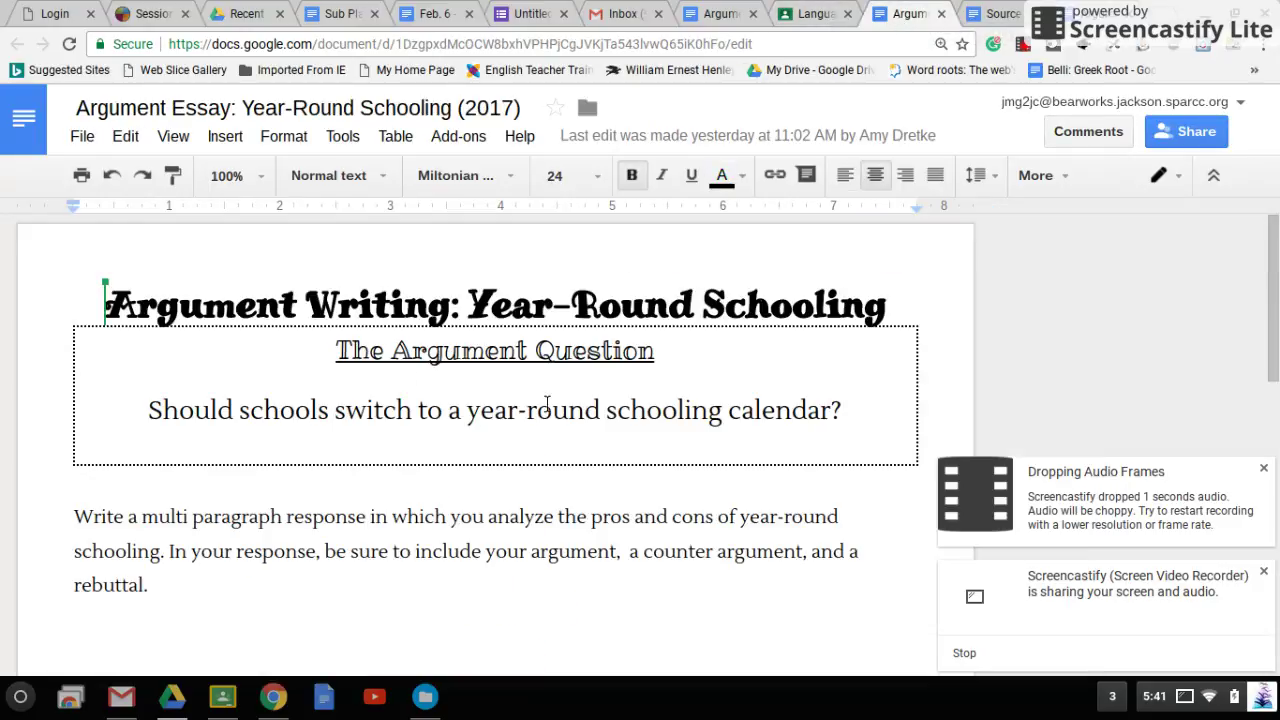
{"action": "left_click_drag", "start_coordinate": [1274, 337], "coordinate": [1274, 412]}
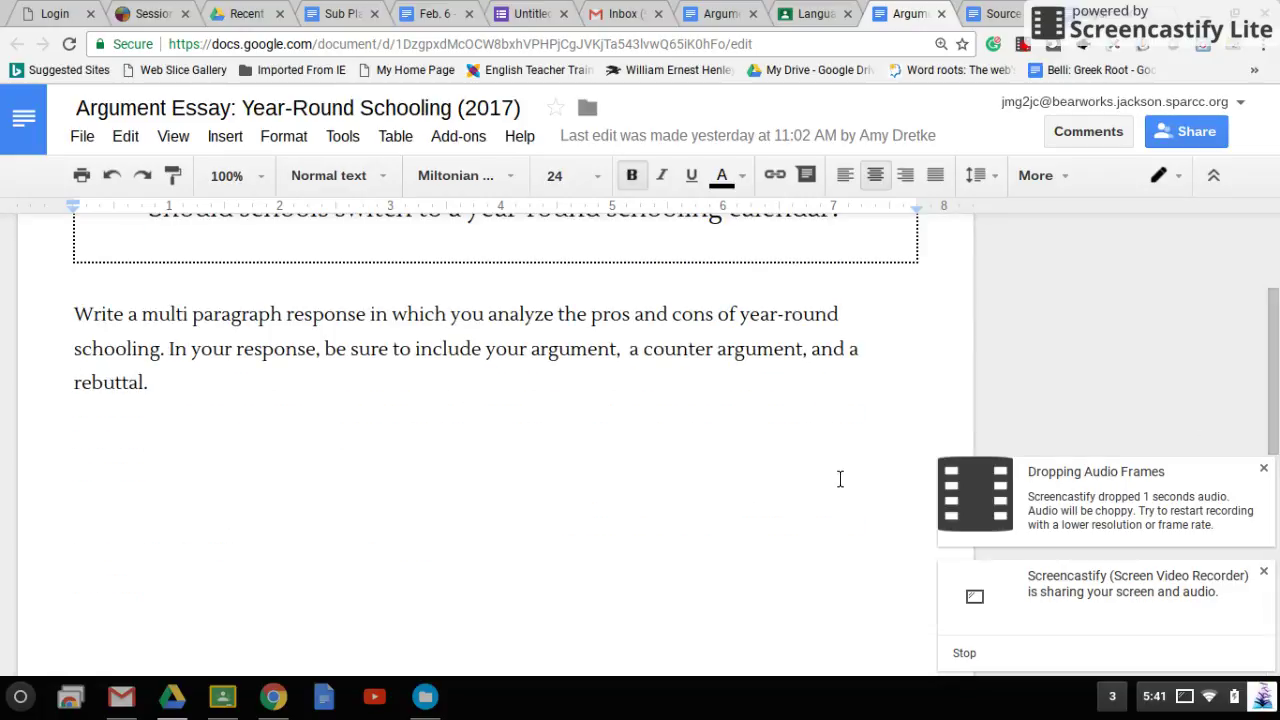
{"action": "left_click", "coordinate": [987, 14]}
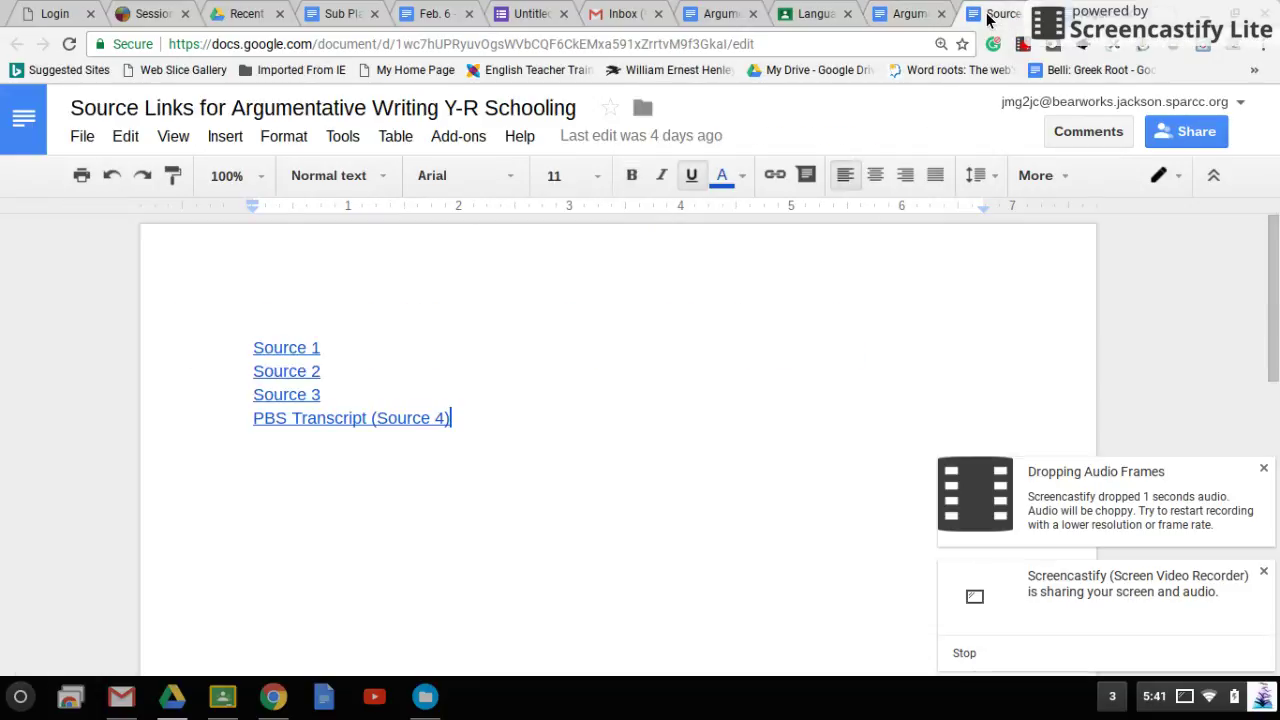
{"action": "left_click", "coordinate": [897, 16]}
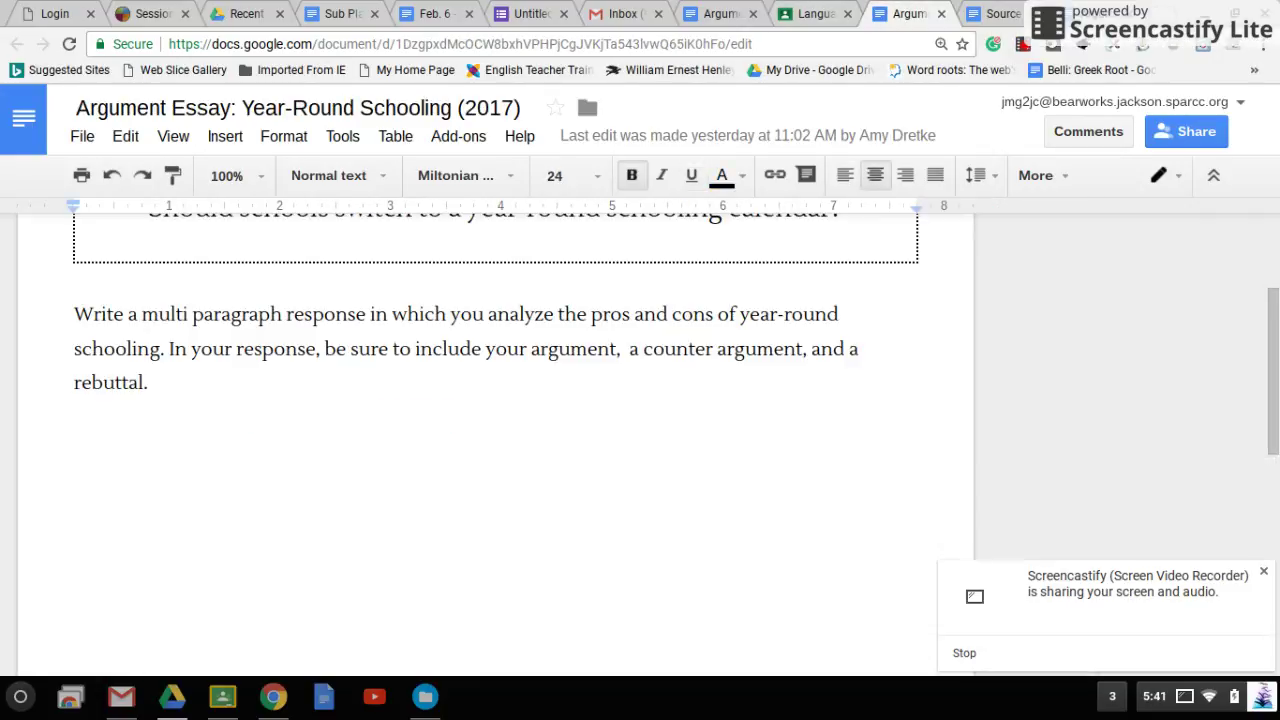
{"action": "scroll", "coordinate": [1272, 350], "scroll_direction": "up", "scroll_amount": 2}
{"action": "scroll", "coordinate": [1272, 350], "scroll_direction": "up", "scroll_amount": 1}
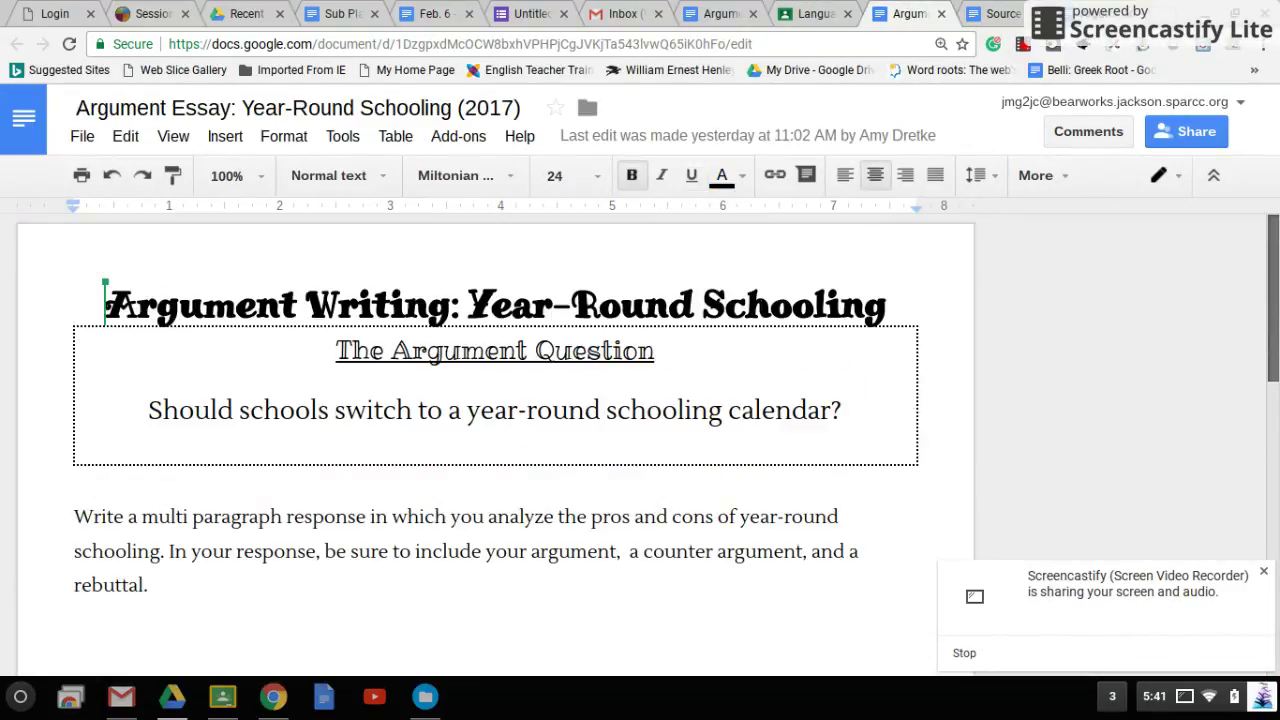